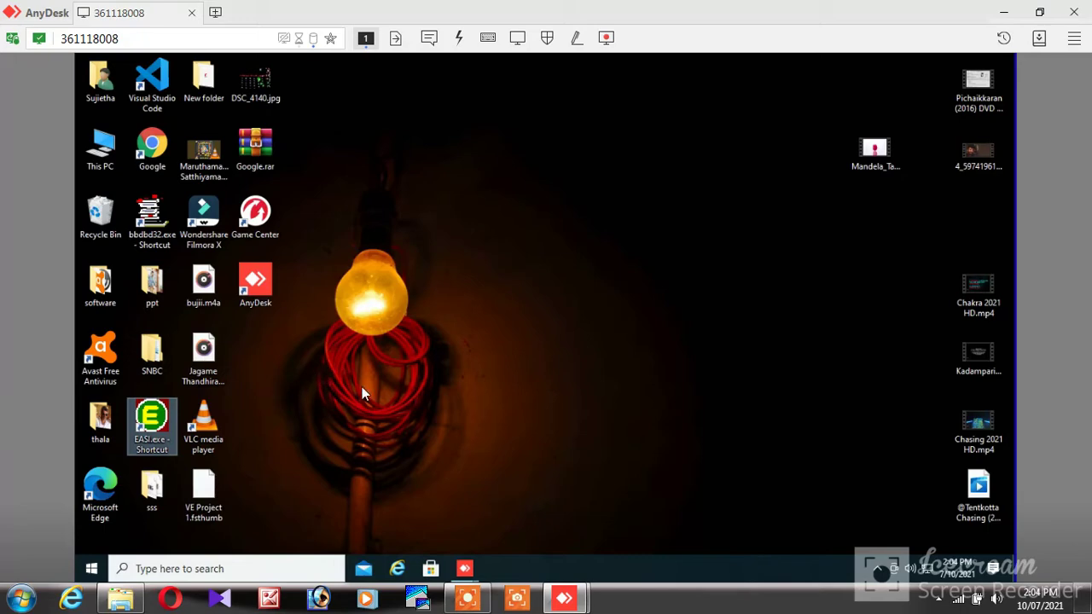
Start the EASI billing program and log in to STYLISH WORLD as operator A with the account password.
{"action": "double_click", "coordinate": [153, 422]}
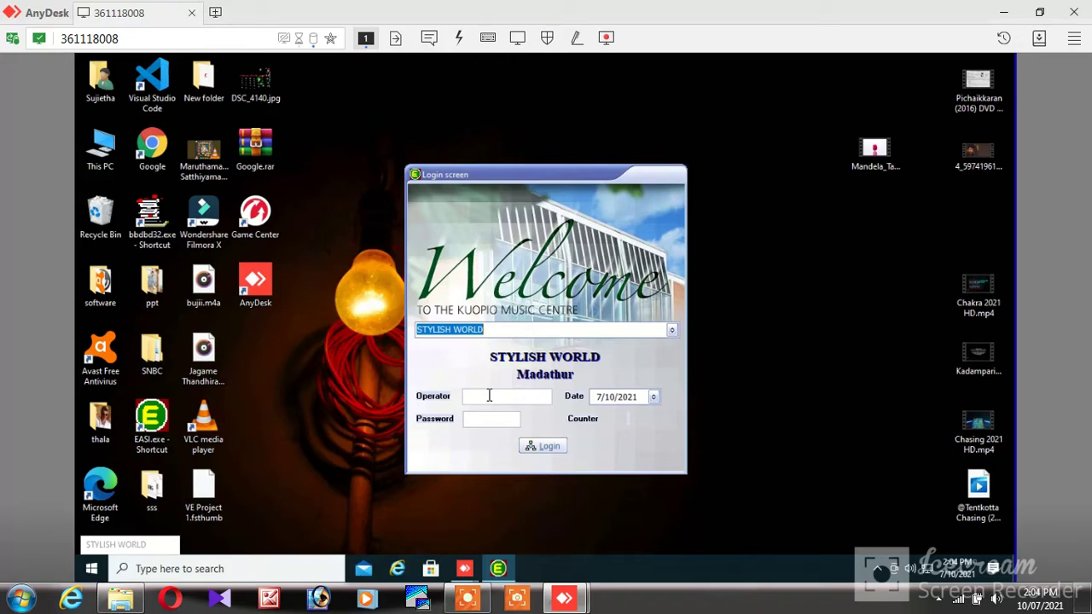
{"action": "left_click", "coordinate": [489, 395]}
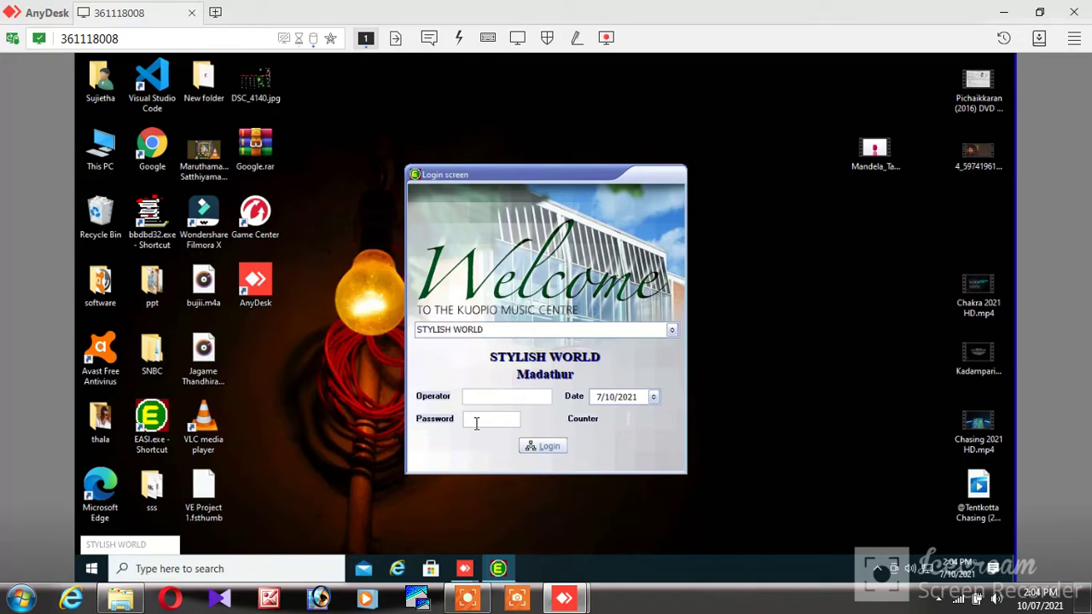
{"action": "type", "text": "A"}
{"action": "left_click", "coordinate": [478, 421]}
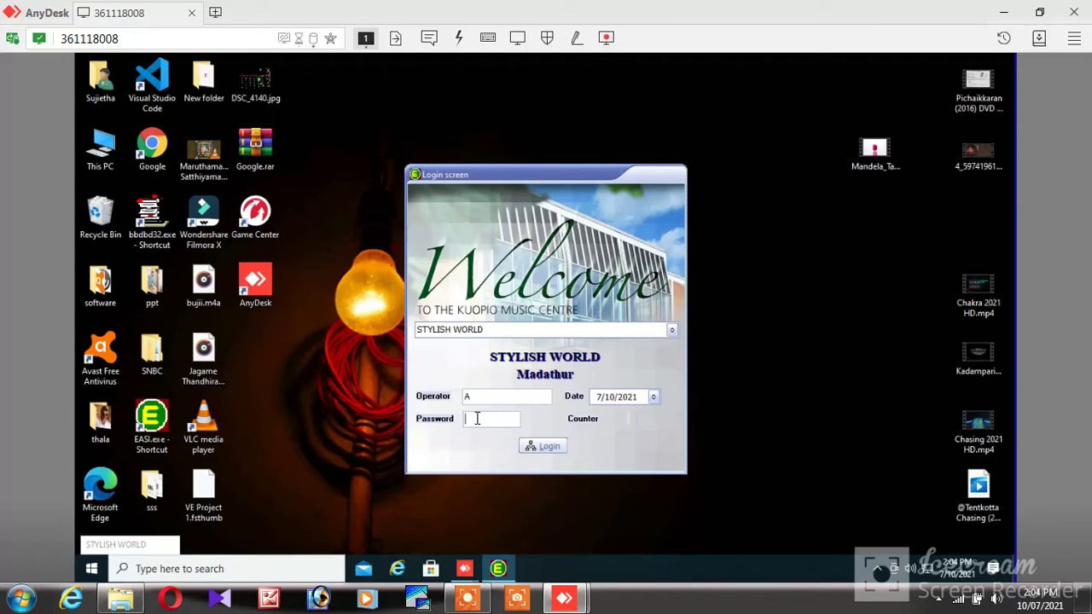
{"action": "type", "text": "a"}
{"action": "left_click", "coordinate": [552, 447]}
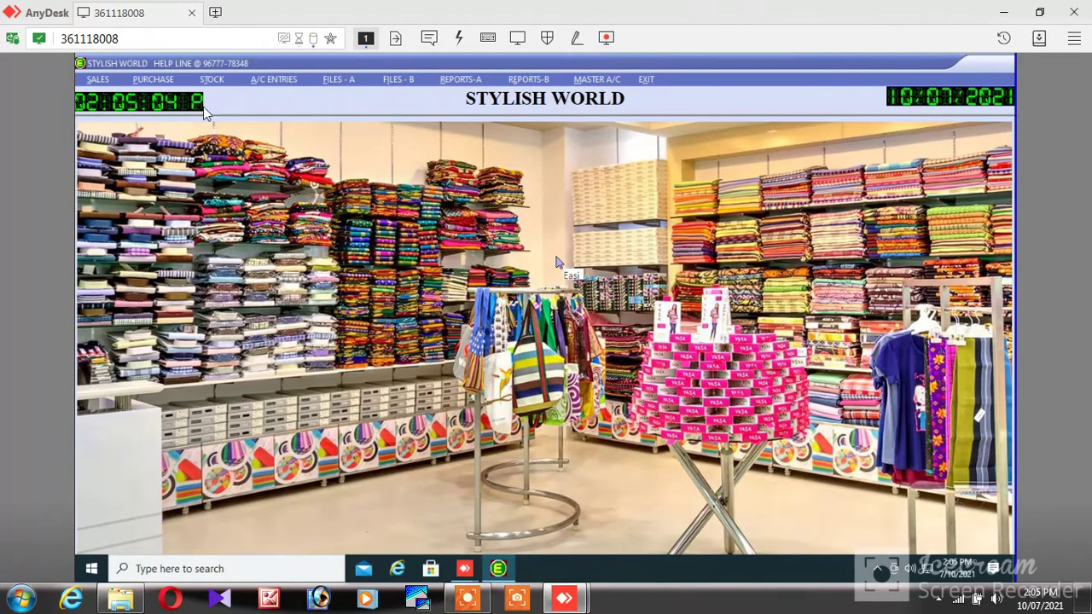
Start a new sales bill entry and add the products with bar codes 1001 and 1002.
{"action": "left_click", "coordinate": [97, 83]}
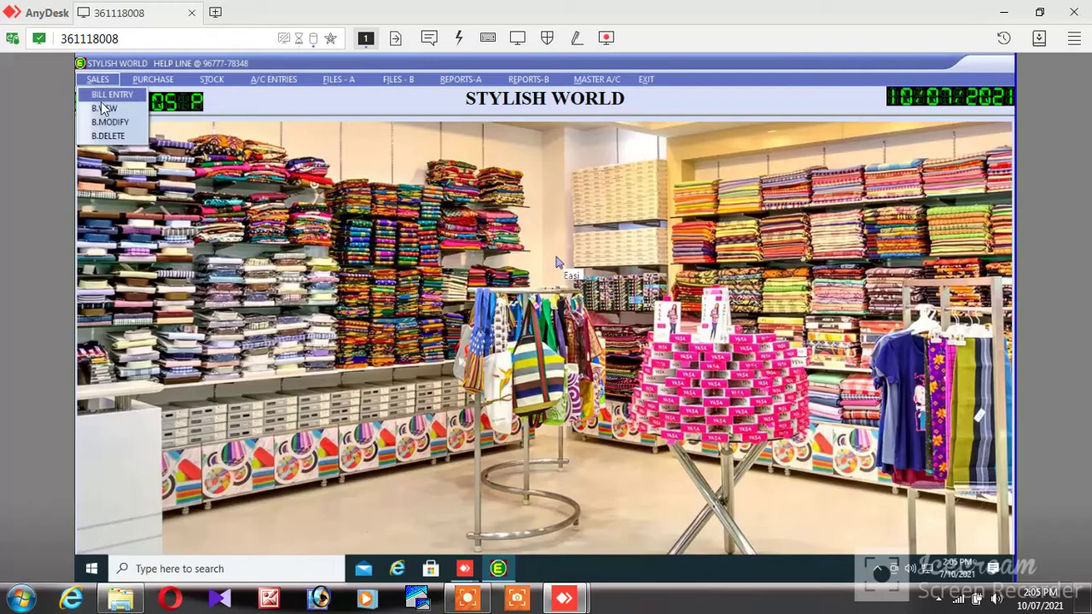
{"action": "left_click", "coordinate": [102, 97]}
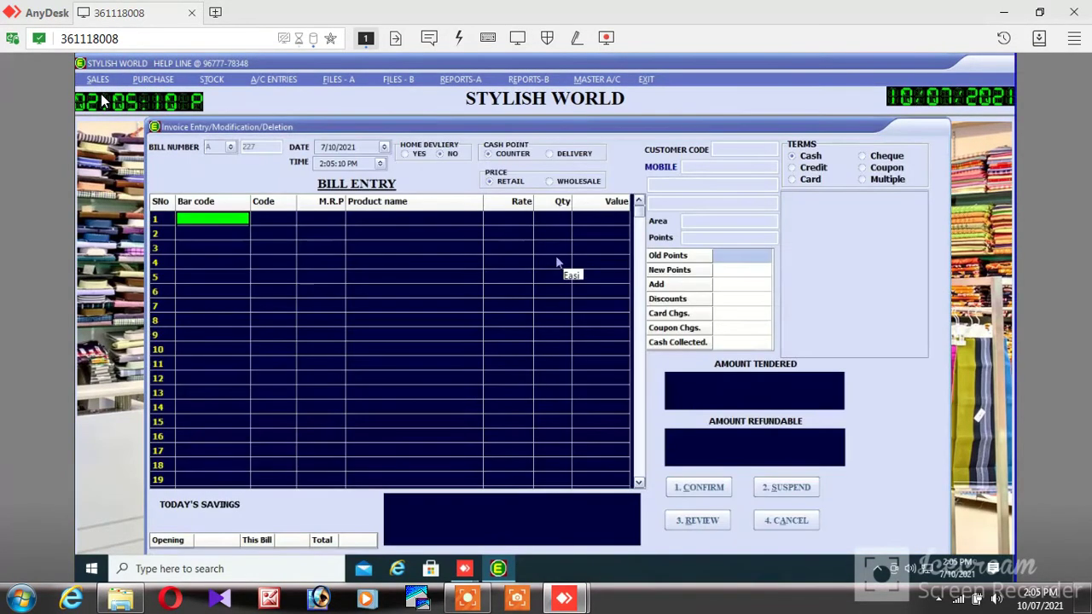
{"action": "type", "text": "1001"}
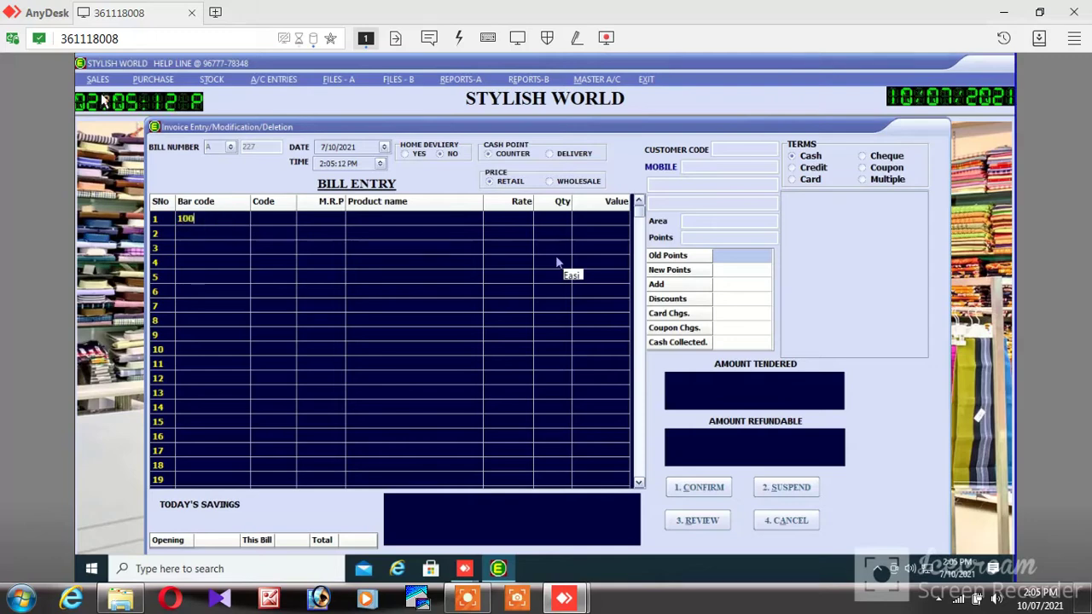
{"action": "key", "text": "Return"}
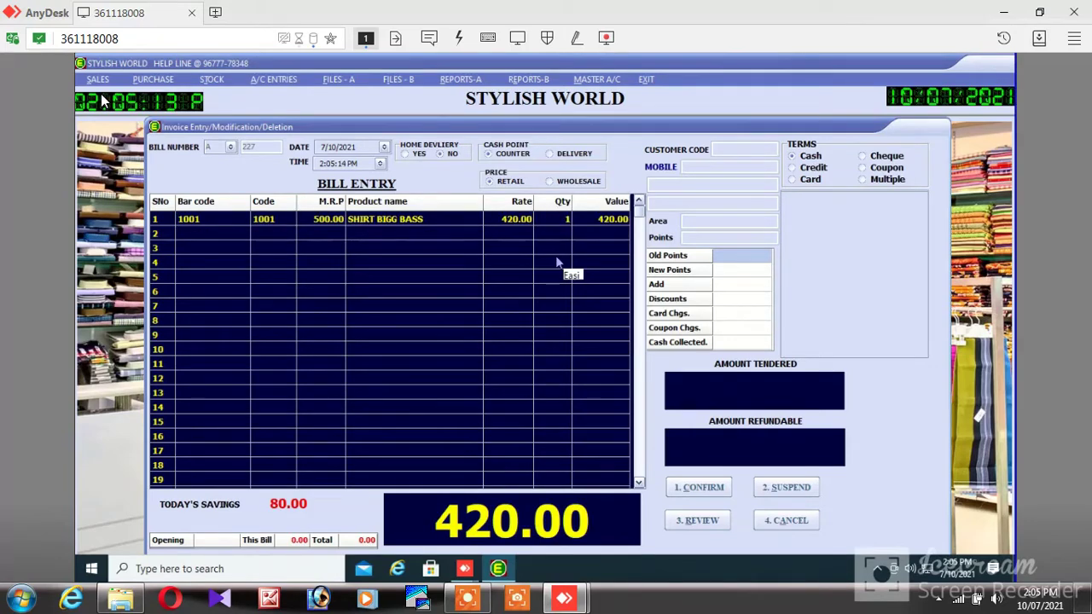
{"action": "type", "text": "1002"}
{"action": "key", "text": "Return"}
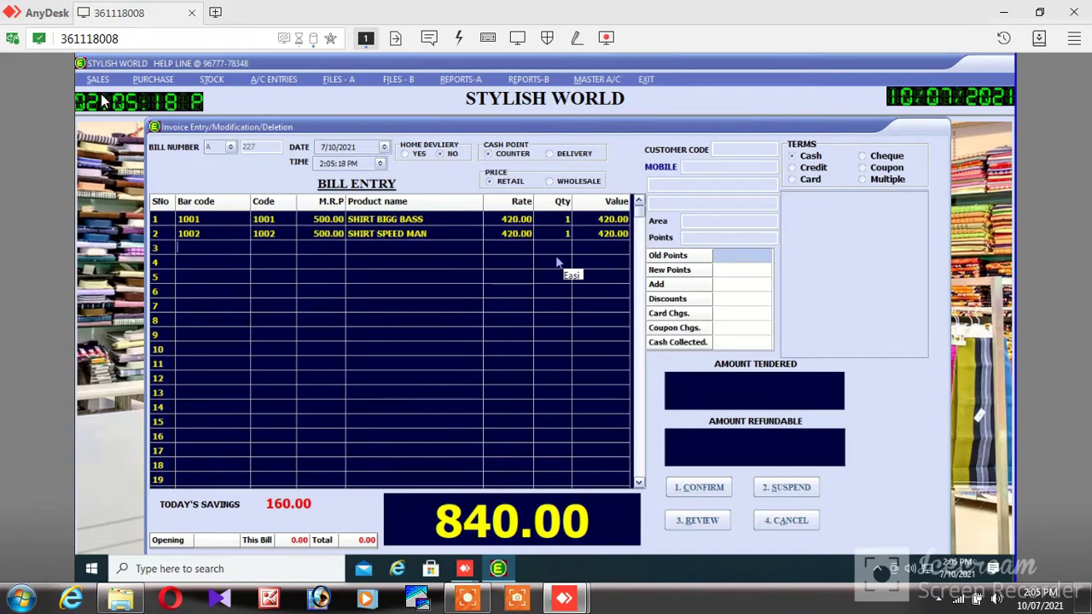
Finish the item list, enter 1000 as the cash collected and confirm the bill.
{"action": "key", "text": "Return"}
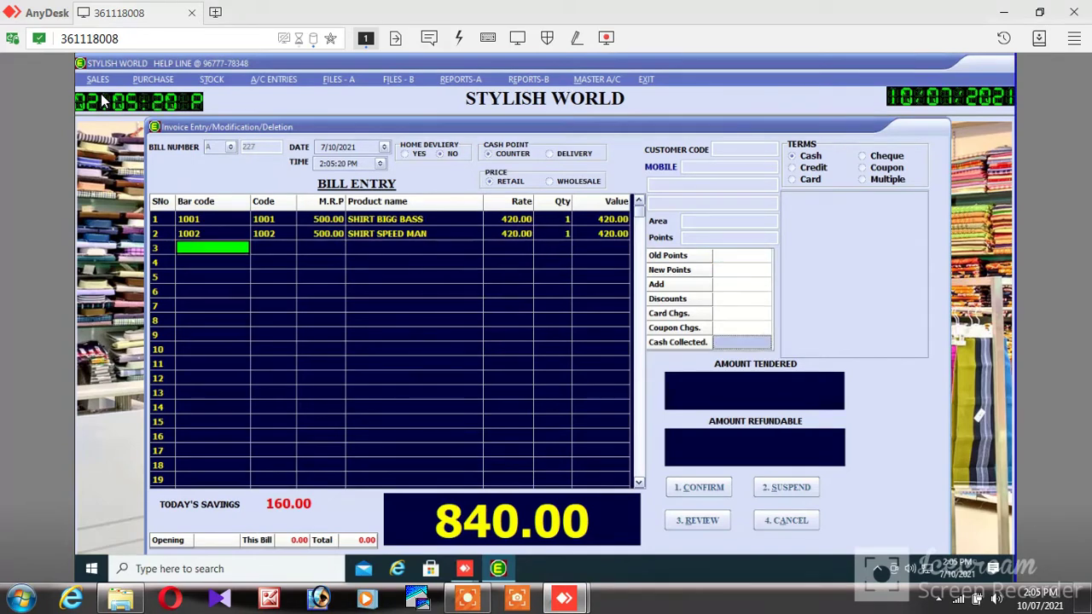
{"action": "type", "text": "100"}
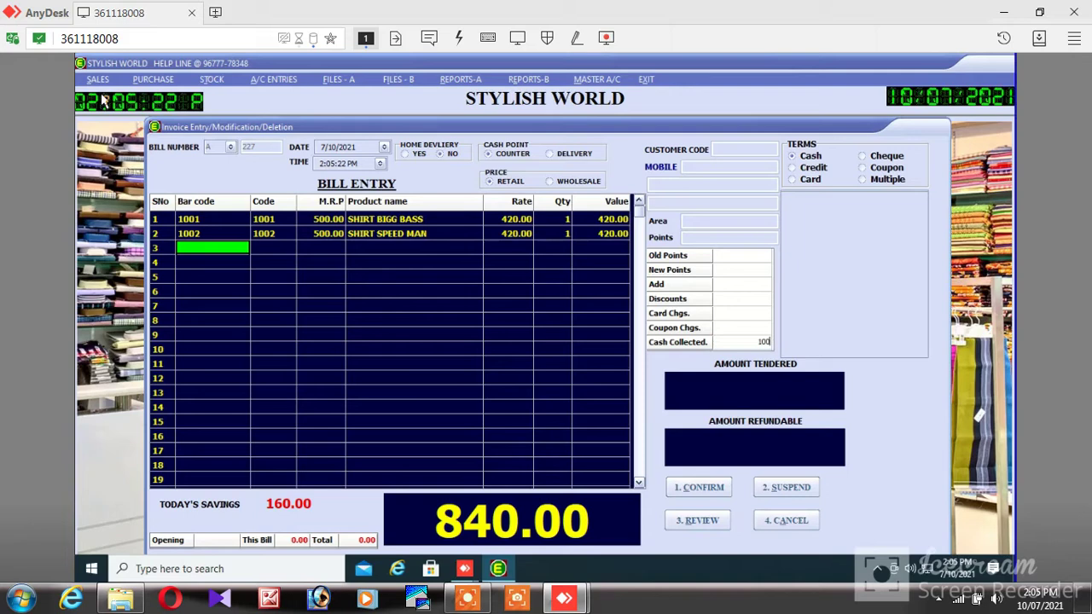
{"action": "type", "text": "0"}
{"action": "key", "text": "Return"}
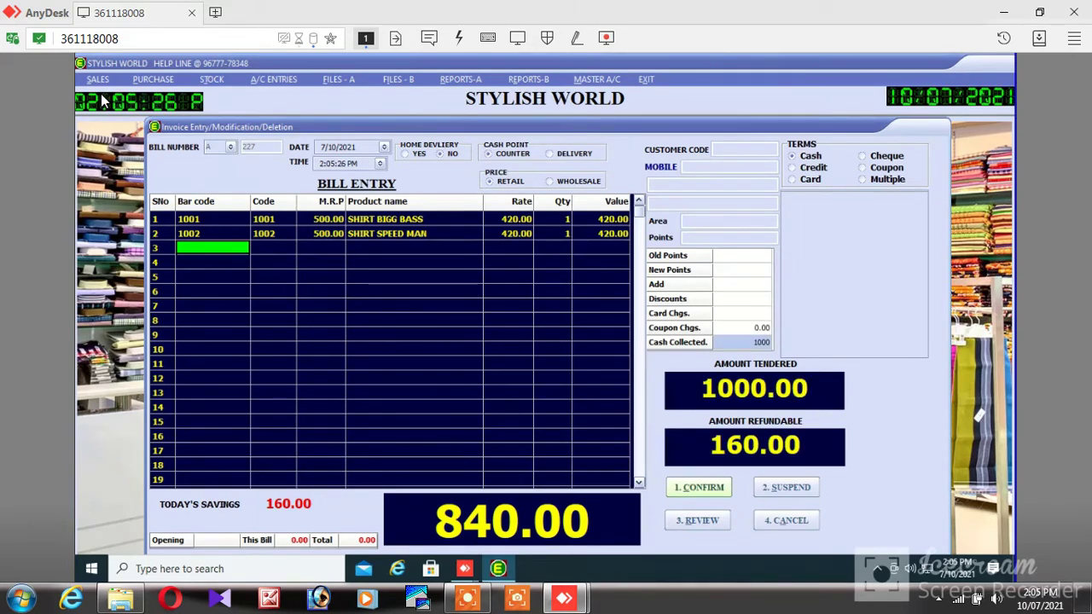
{"action": "key", "text": "Return"}
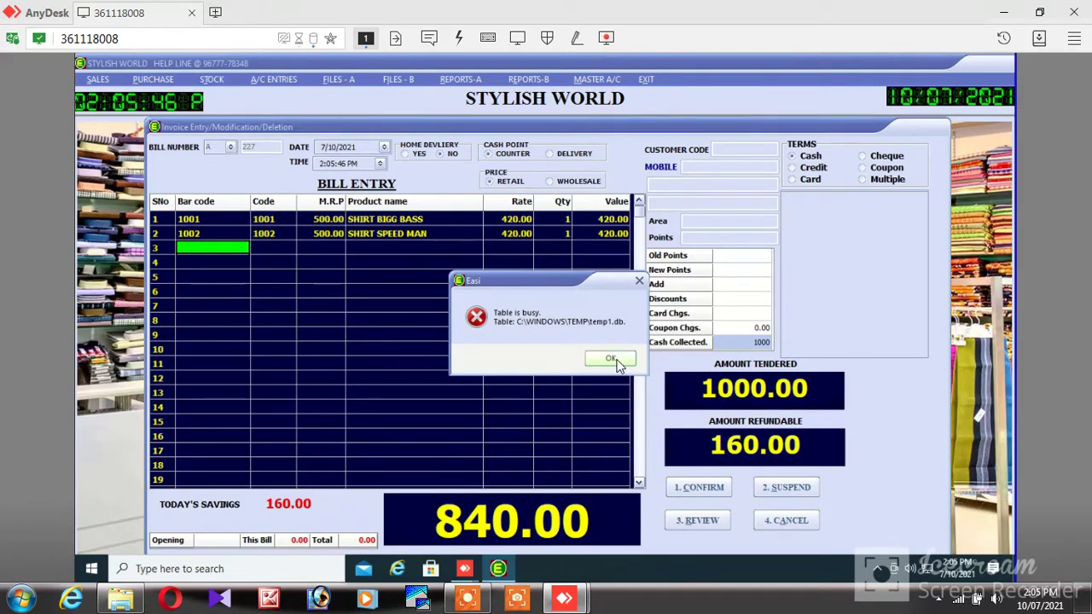
Dismiss the table error and try to print the bill.
{"action": "left_click", "coordinate": [614, 361]}
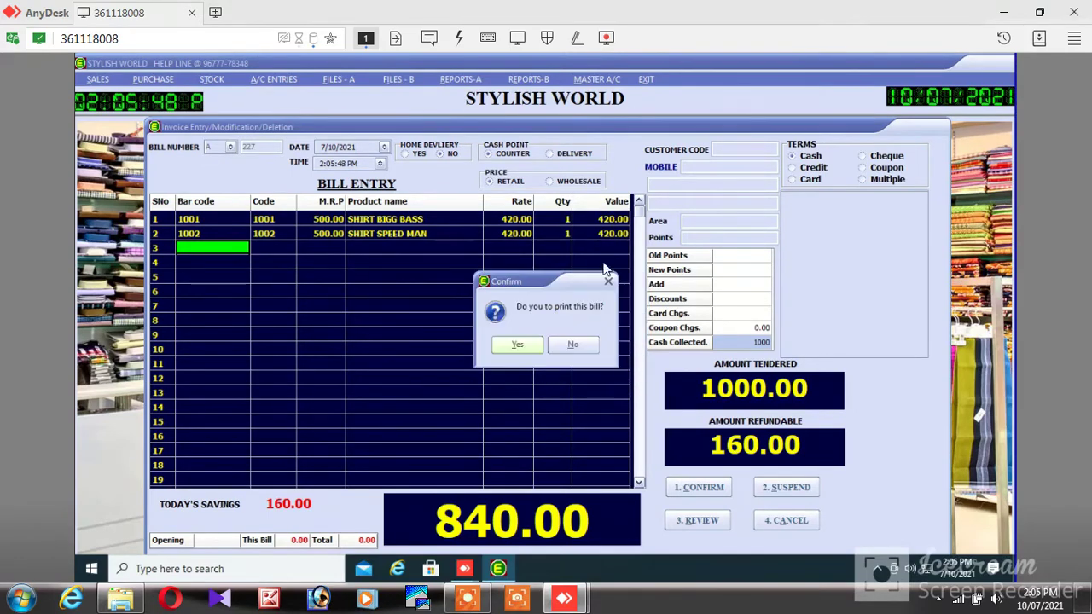
{"action": "key", "text": "Return"}
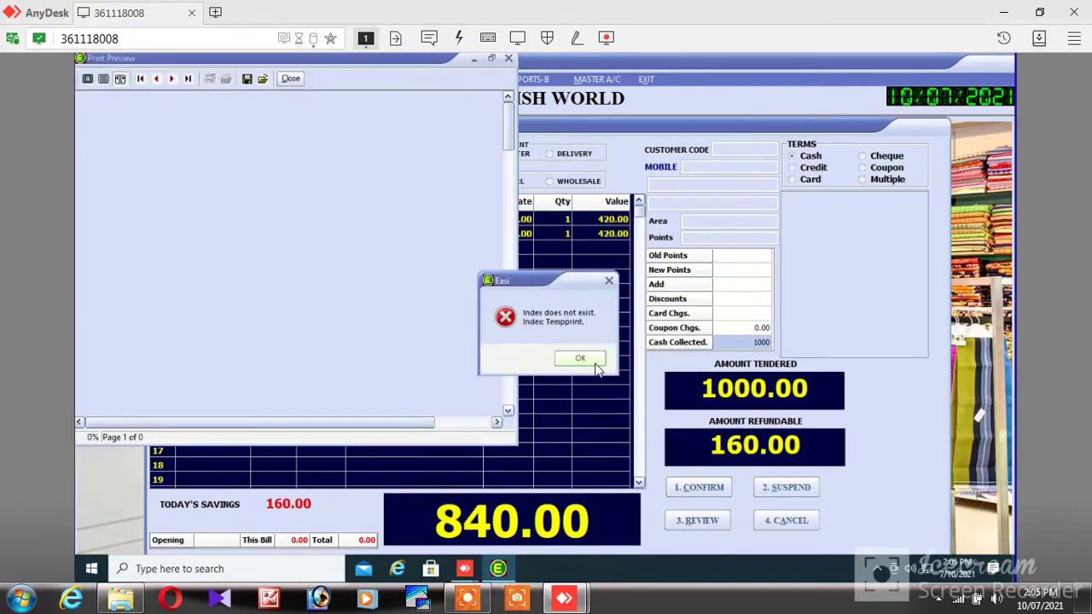
{"action": "left_click", "coordinate": [596, 365]}
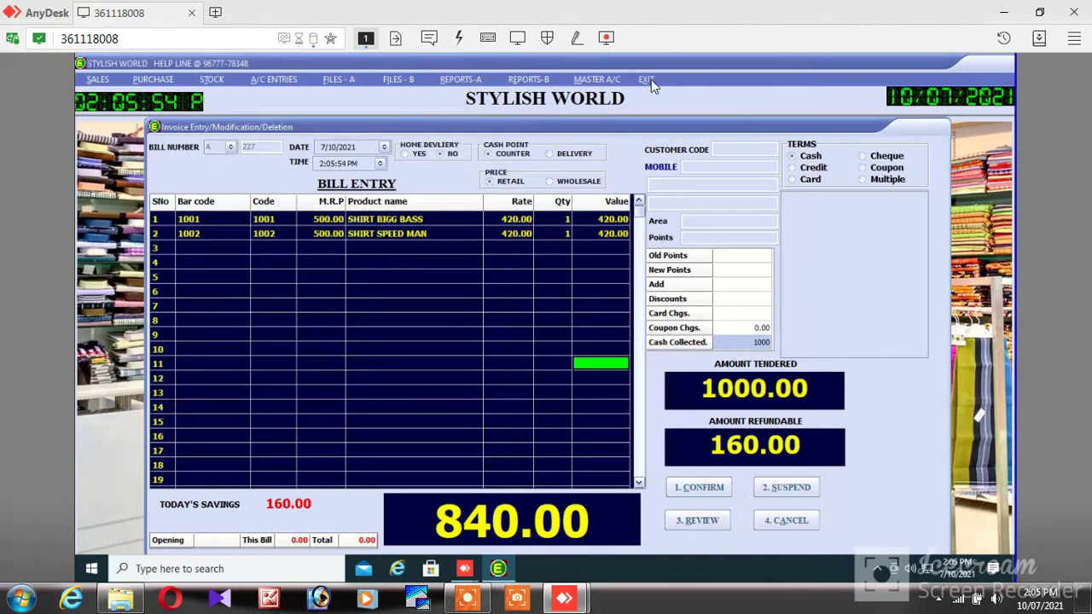
Quit the billing program and acknowledge the automatic backup notice.
{"action": "left_click", "coordinate": [645, 79]}
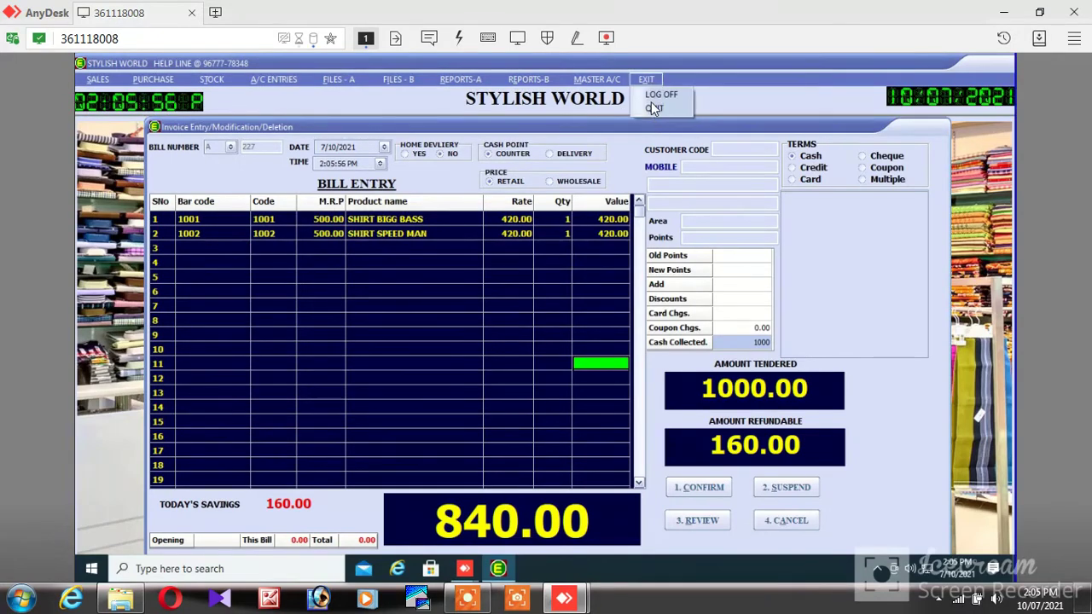
{"action": "left_click", "coordinate": [652, 109]}
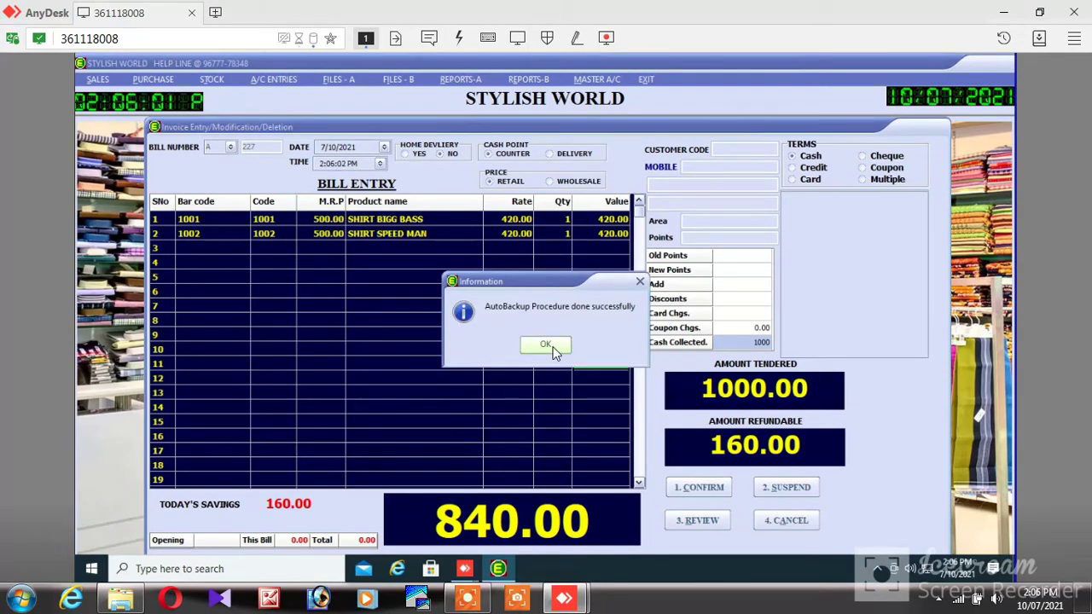
{"action": "left_click", "coordinate": [546, 344]}
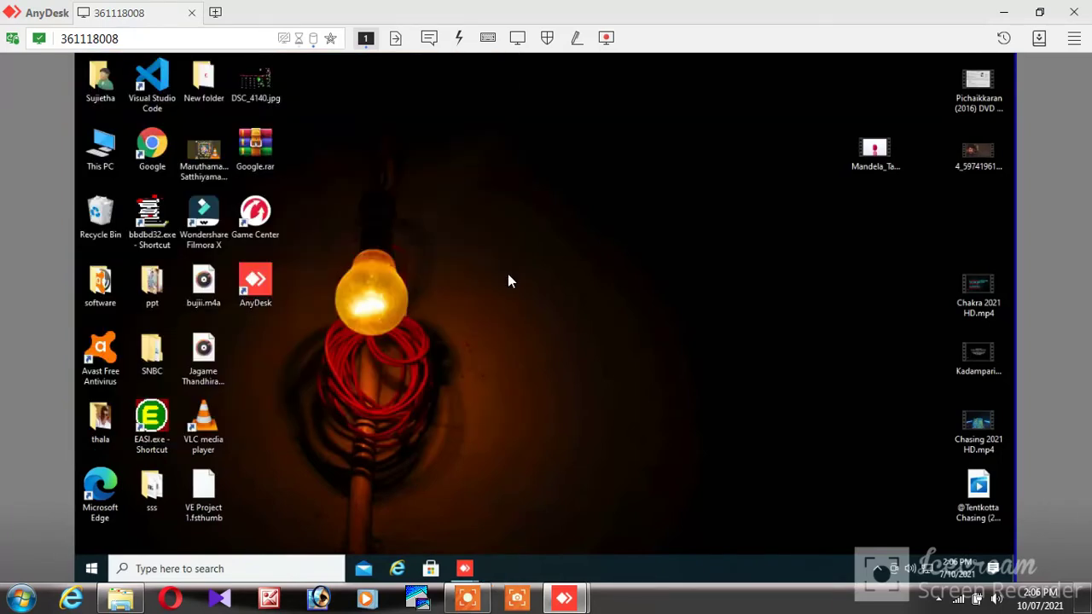
Open the Temp folder inside Windows on Local Disk (C:), granting permanent access to it.
{"action": "double_click", "coordinate": [103, 147]}
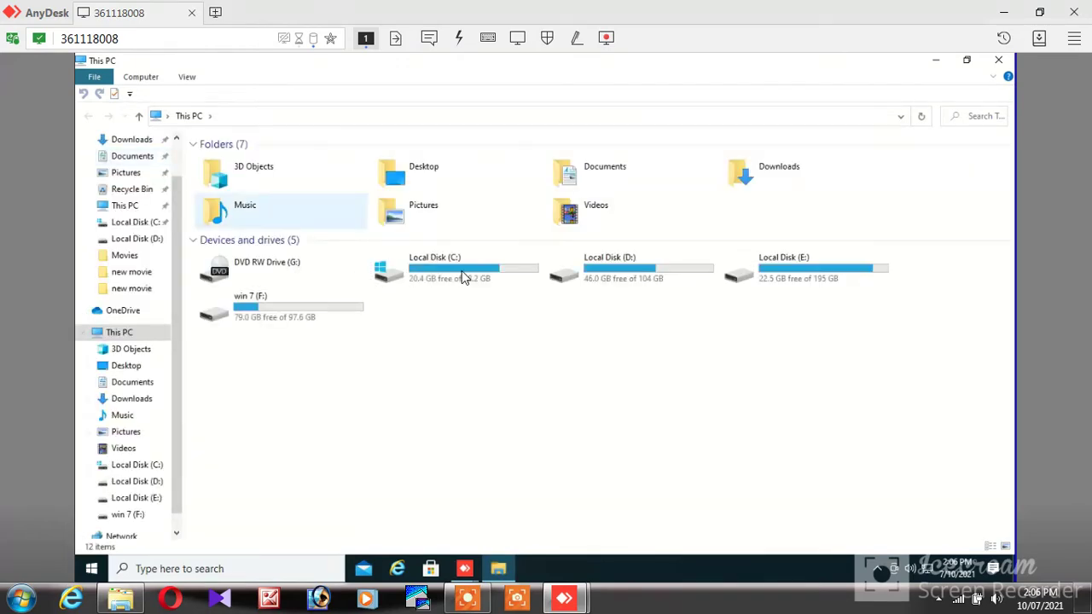
{"action": "double_click", "coordinate": [463, 275]}
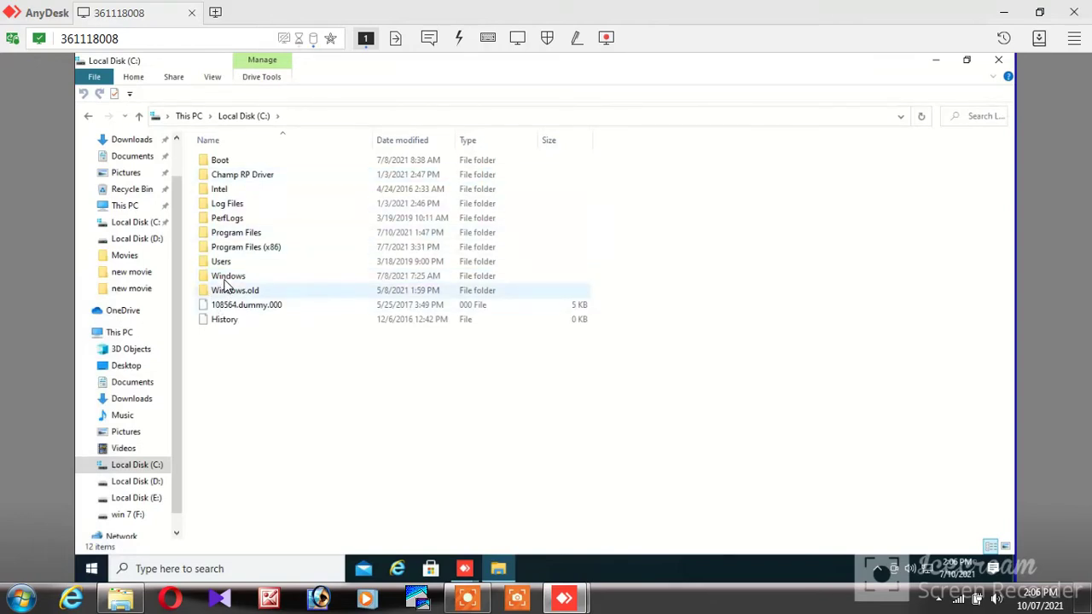
{"action": "double_click", "coordinate": [227, 278]}
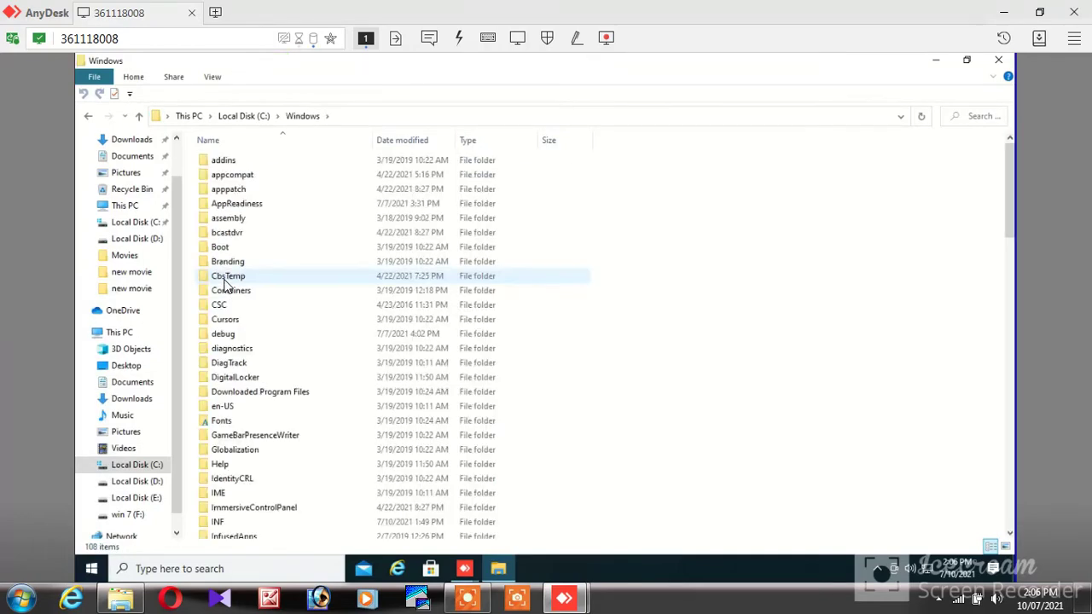
{"action": "scroll", "coordinate": [226, 285], "scroll_direction": "down", "scroll_amount": 10}
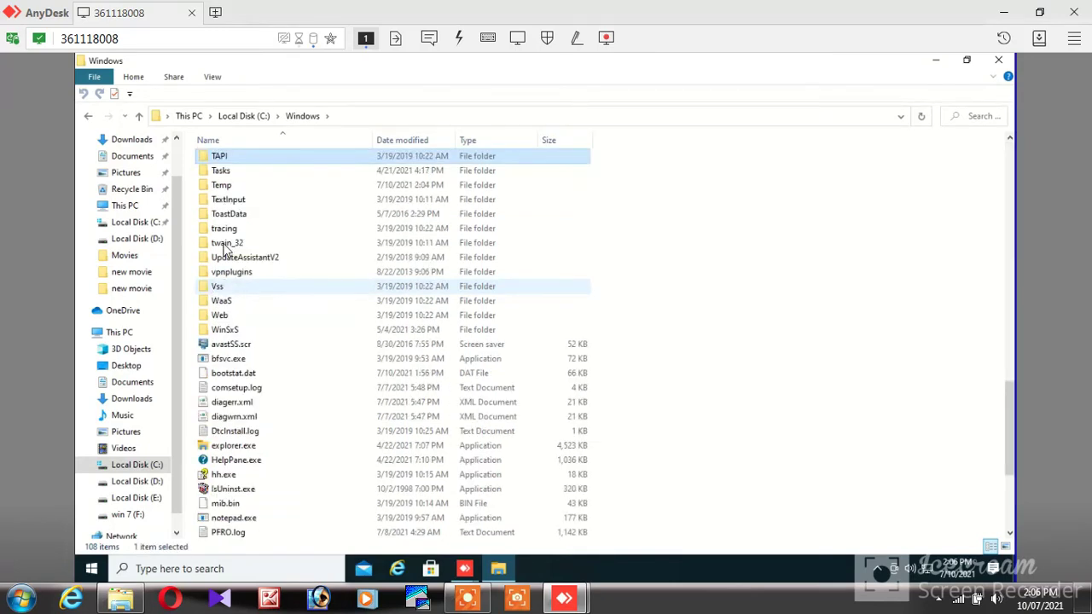
{"action": "double_click", "coordinate": [229, 189]}
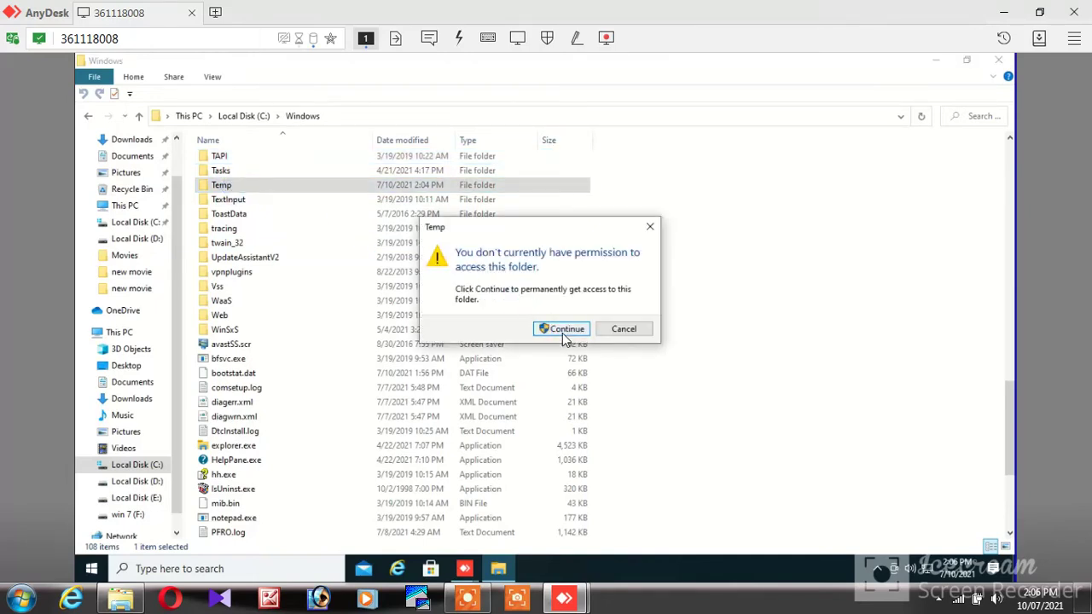
{"action": "left_click", "coordinate": [563, 333]}
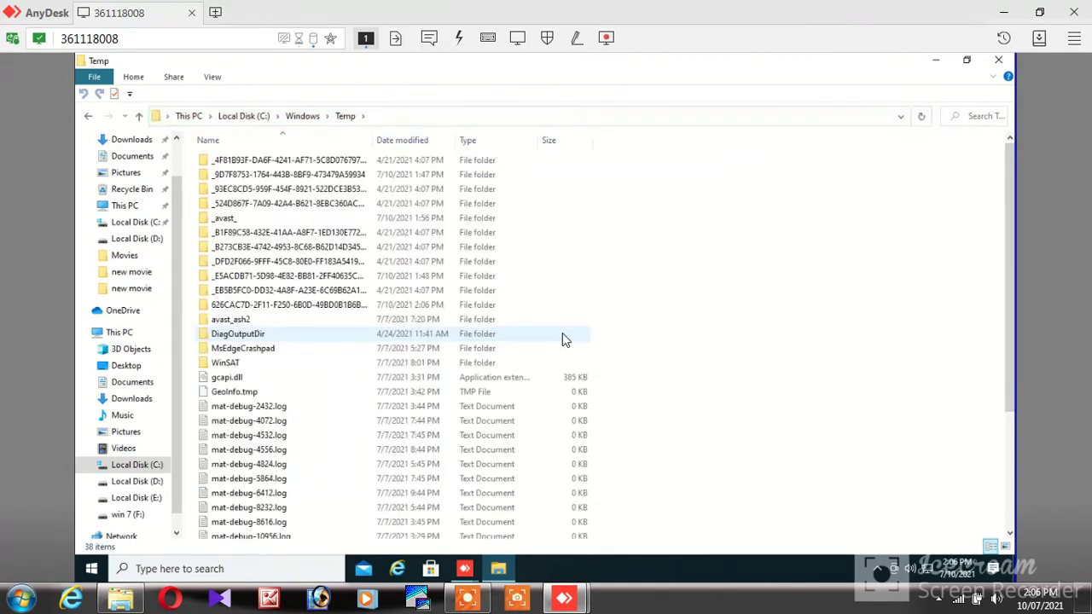
Permanently delete all items in the Temp folder, granting administrator permission for the protected folders.
{"action": "key", "text": "ctrl+a"}
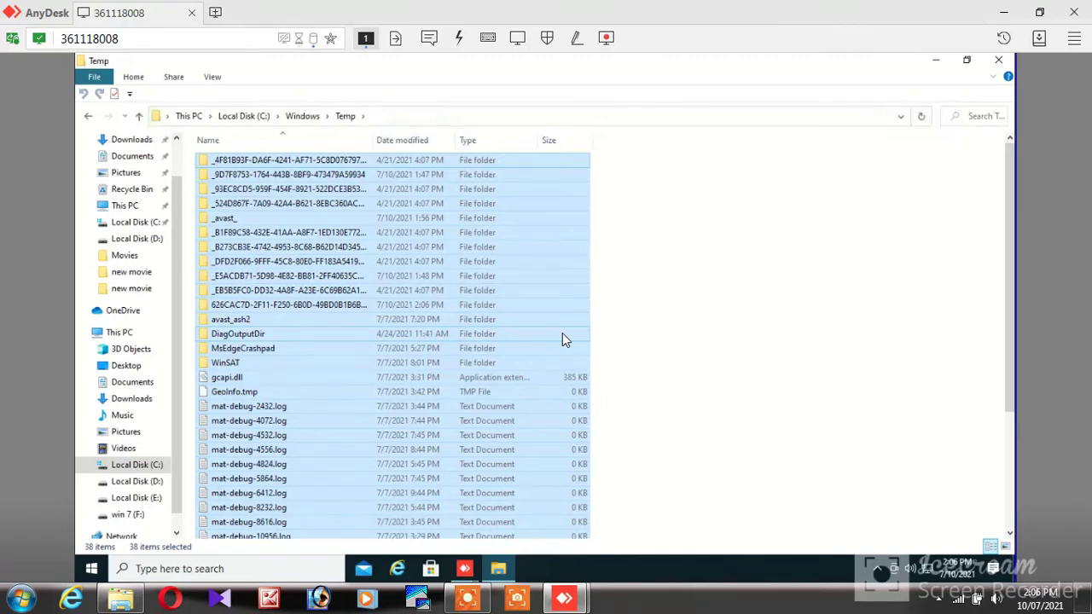
{"action": "key", "text": "Delete"}
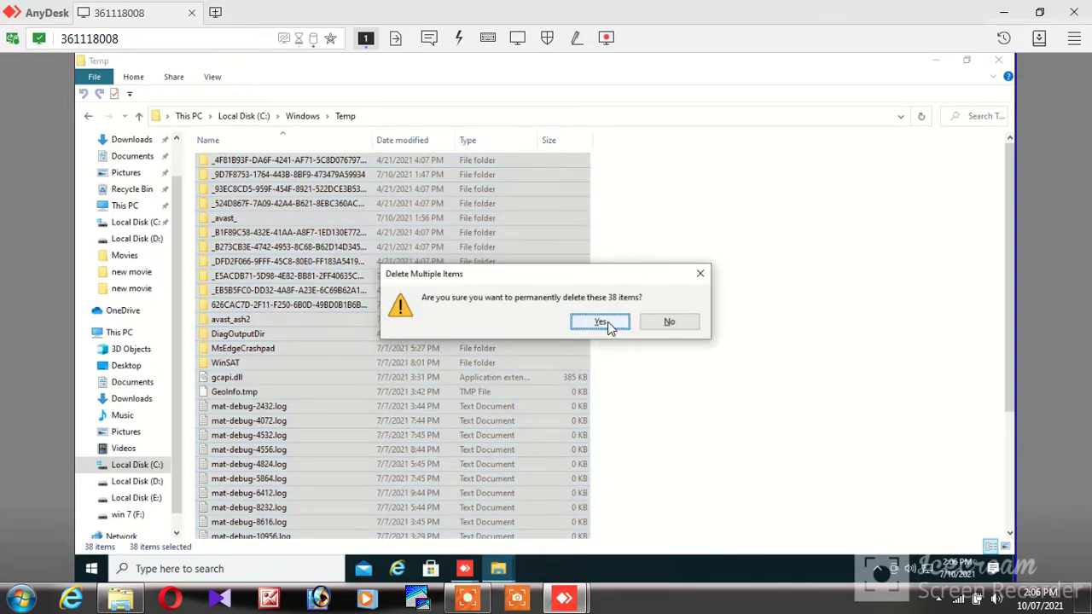
{"action": "left_click", "coordinate": [601, 322]}
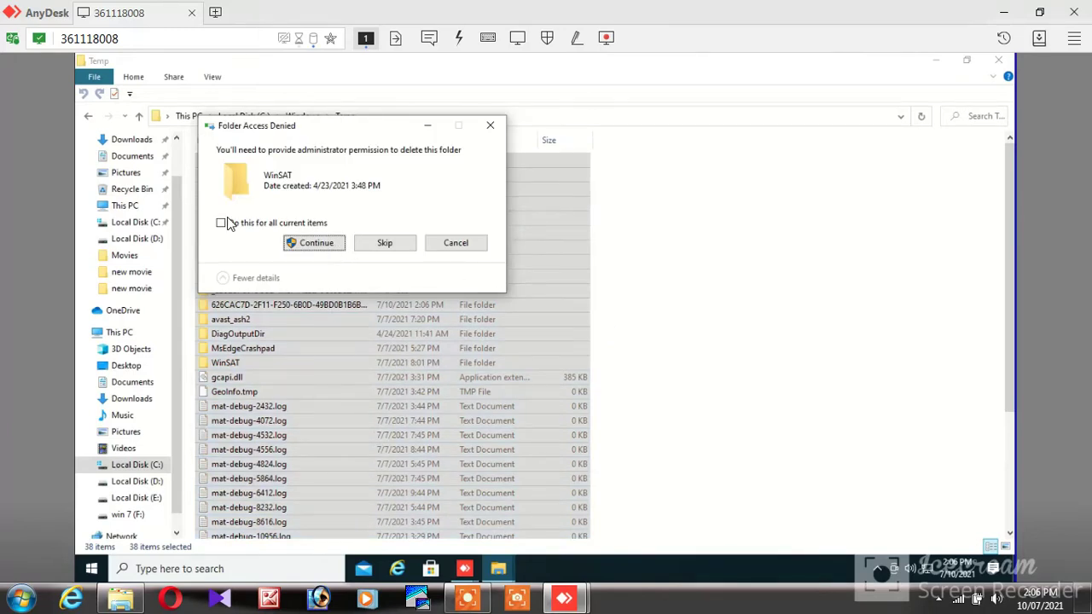
{"action": "left_click", "coordinate": [222, 223]}
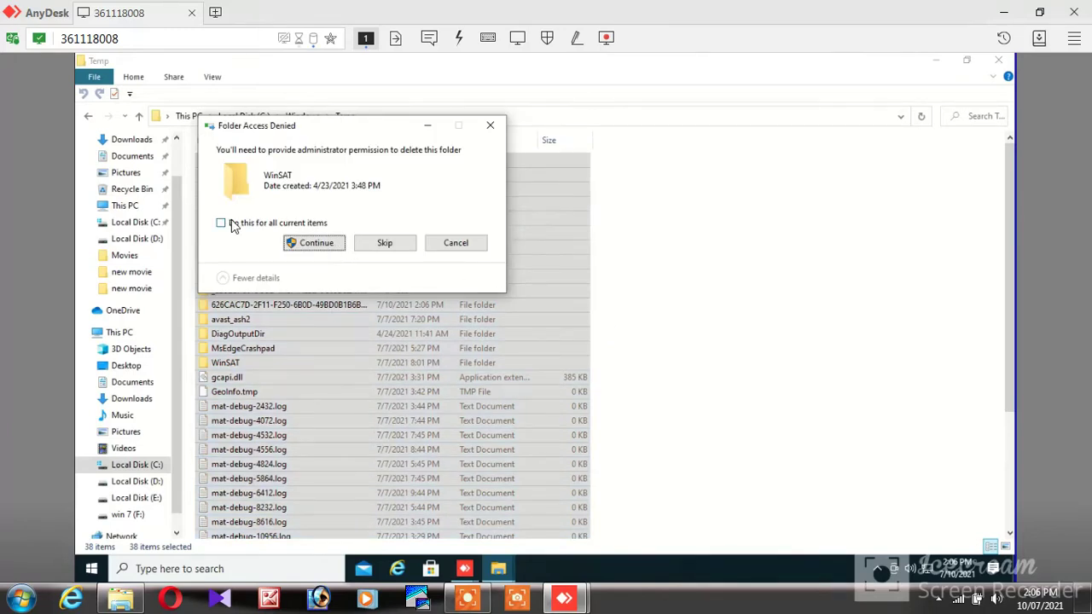
{"action": "left_click", "coordinate": [309, 248]}
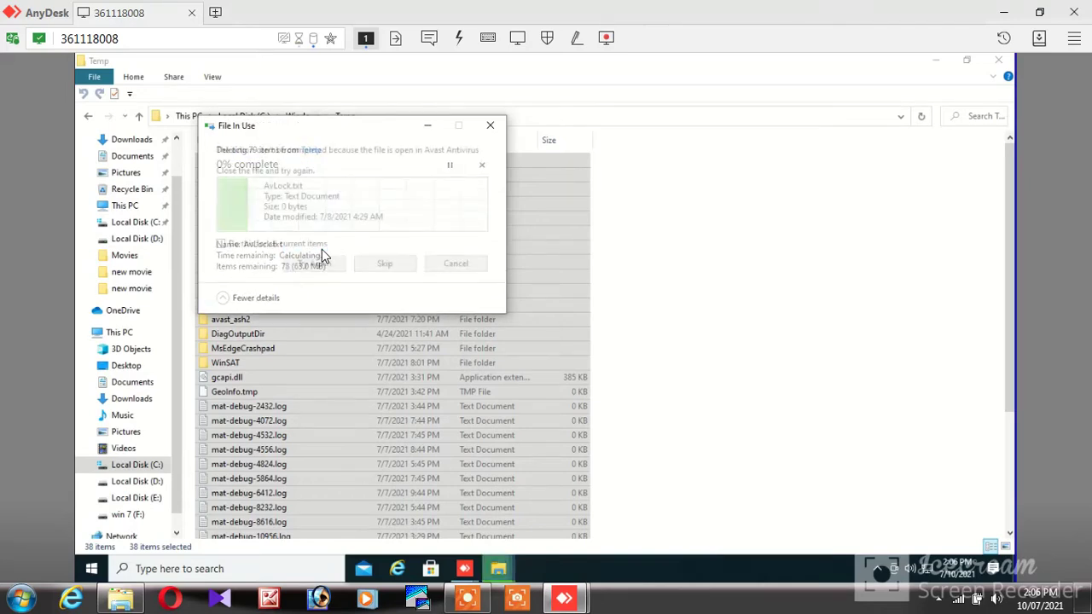
Skip the files in use by Avast Antivirus and the missing MPENGINE.DLL to let the deletion continue.
{"action": "left_click", "coordinate": [382, 266]}
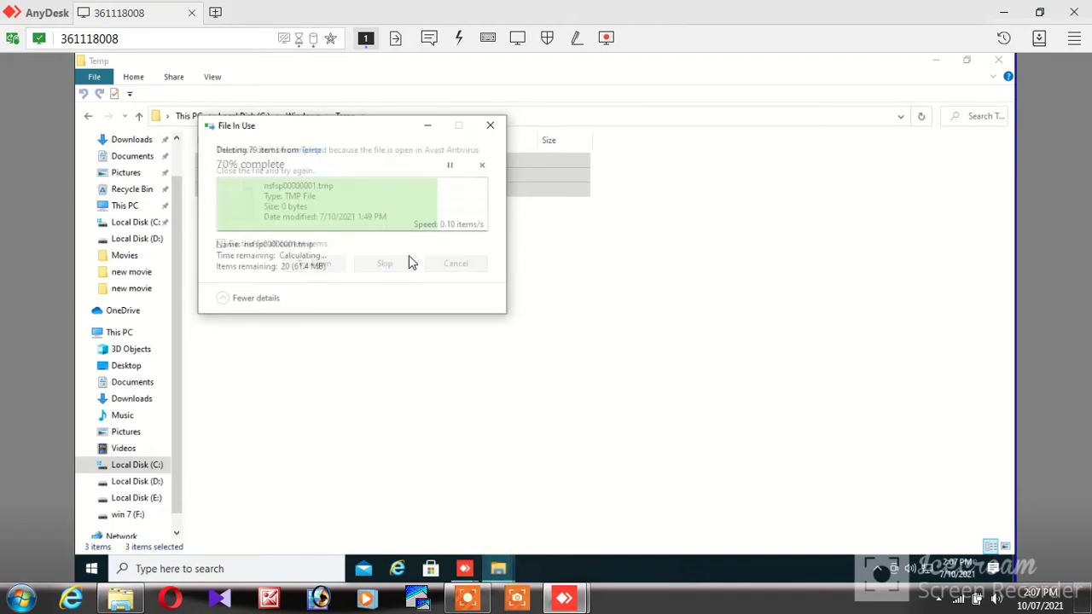
{"action": "left_click", "coordinate": [384, 266]}
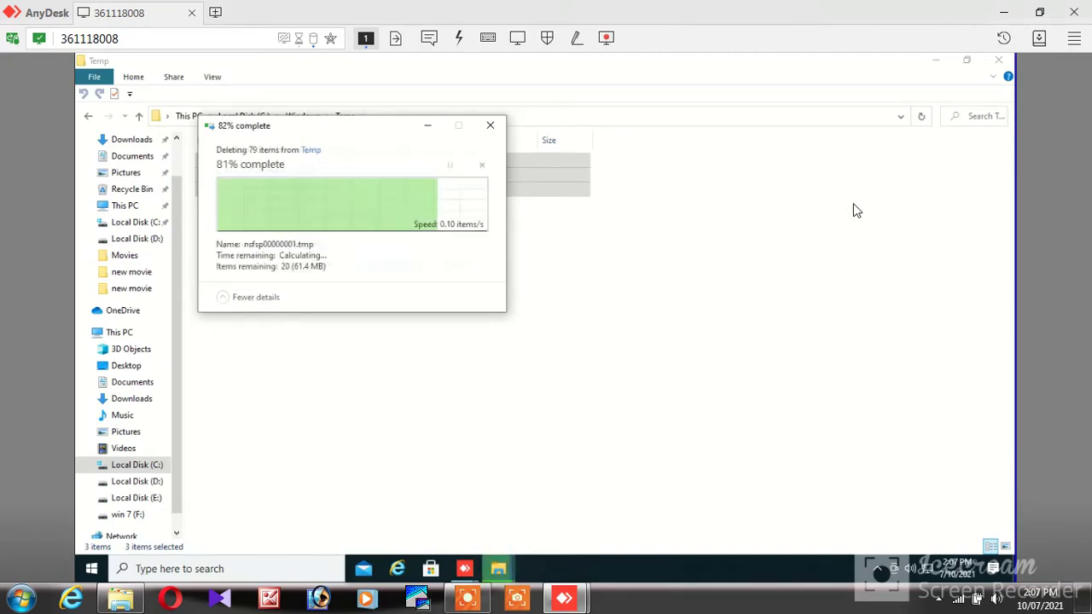
{"action": "left_click", "coordinate": [384, 266]}
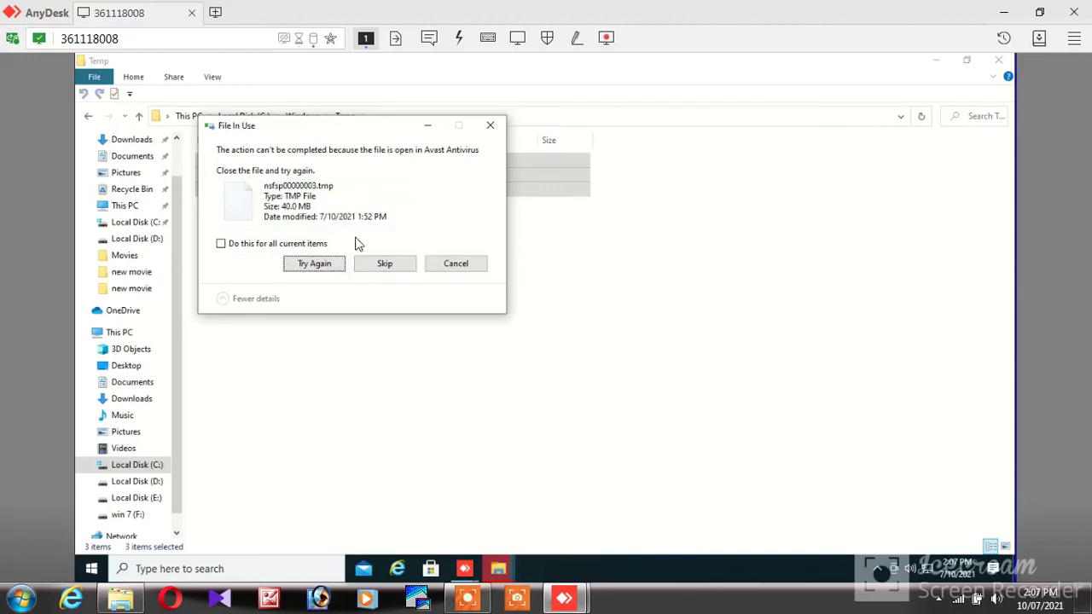
{"action": "left_click", "coordinate": [378, 267]}
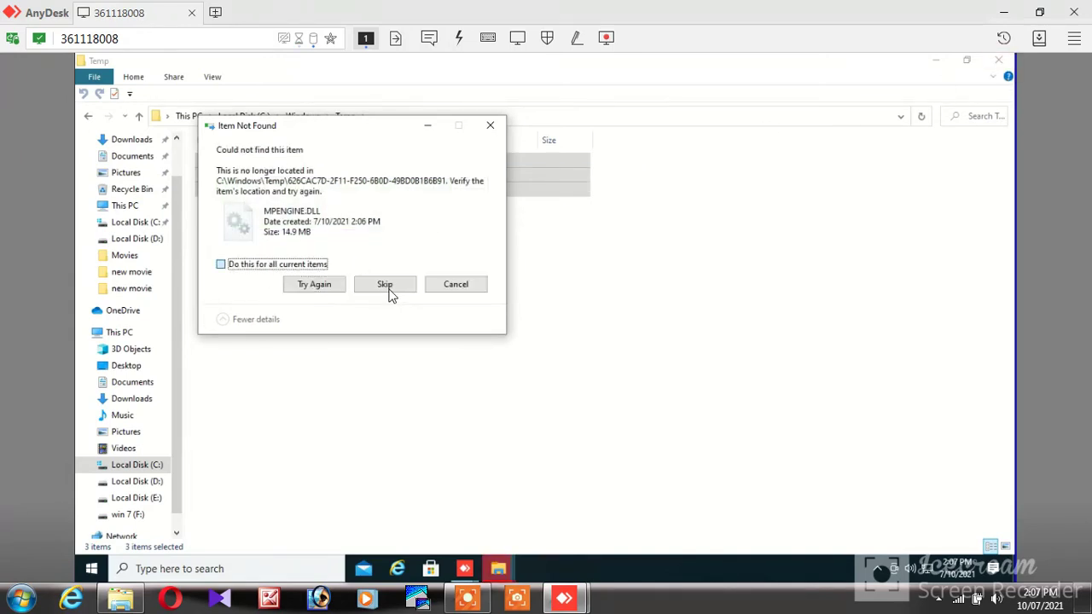
{"action": "left_click", "coordinate": [390, 291]}
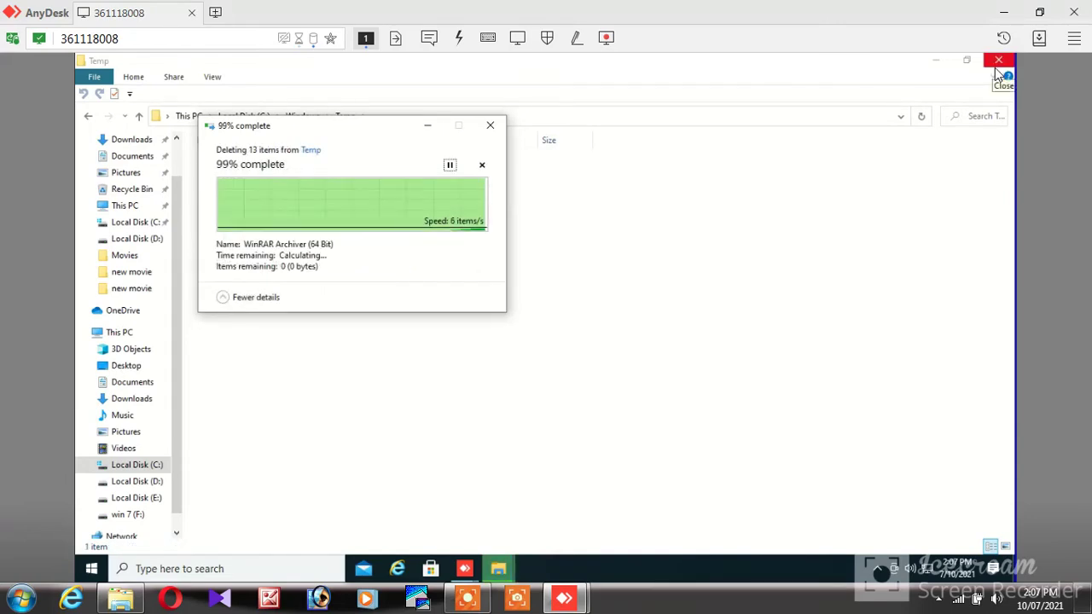
Close the Temp folder window, launch EASI from its desktop shortcut and log in as operator A.
{"action": "left_click", "coordinate": [999, 62]}
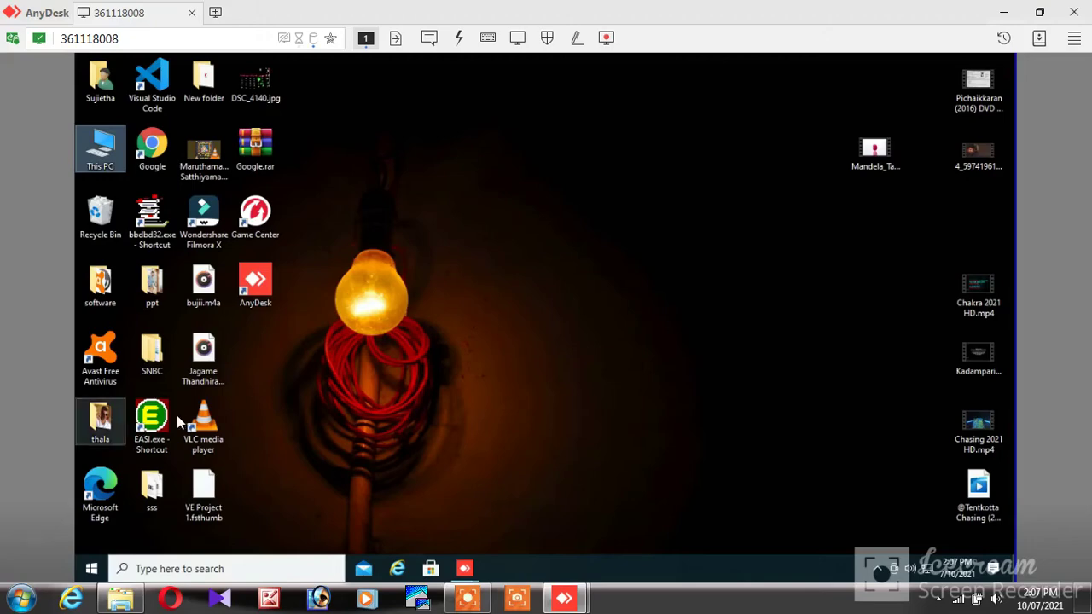
{"action": "double_click", "coordinate": [151, 418]}
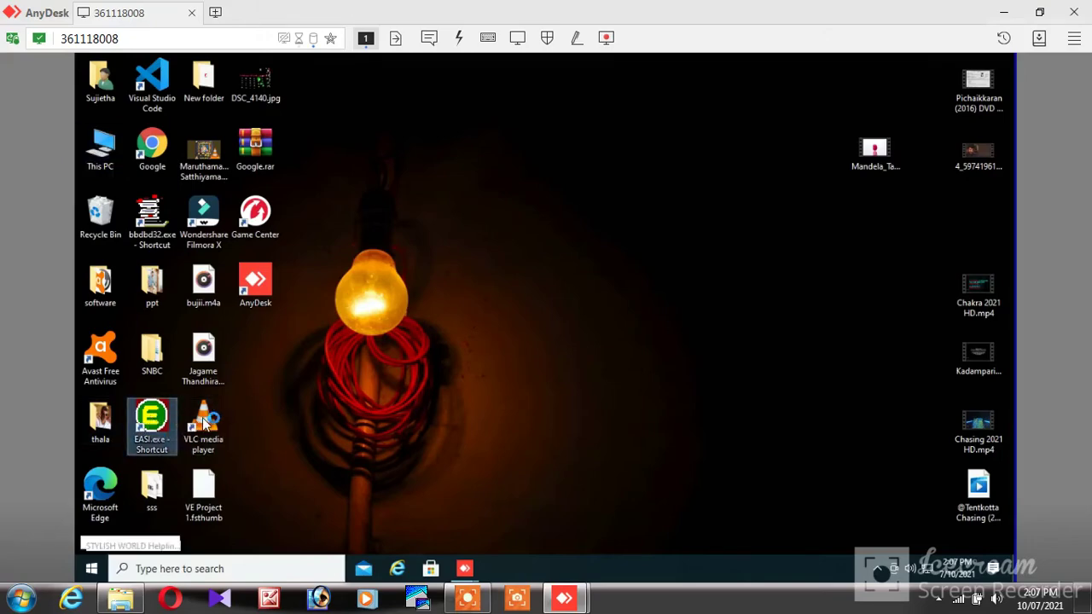
{"action": "left_click", "coordinate": [493, 398]}
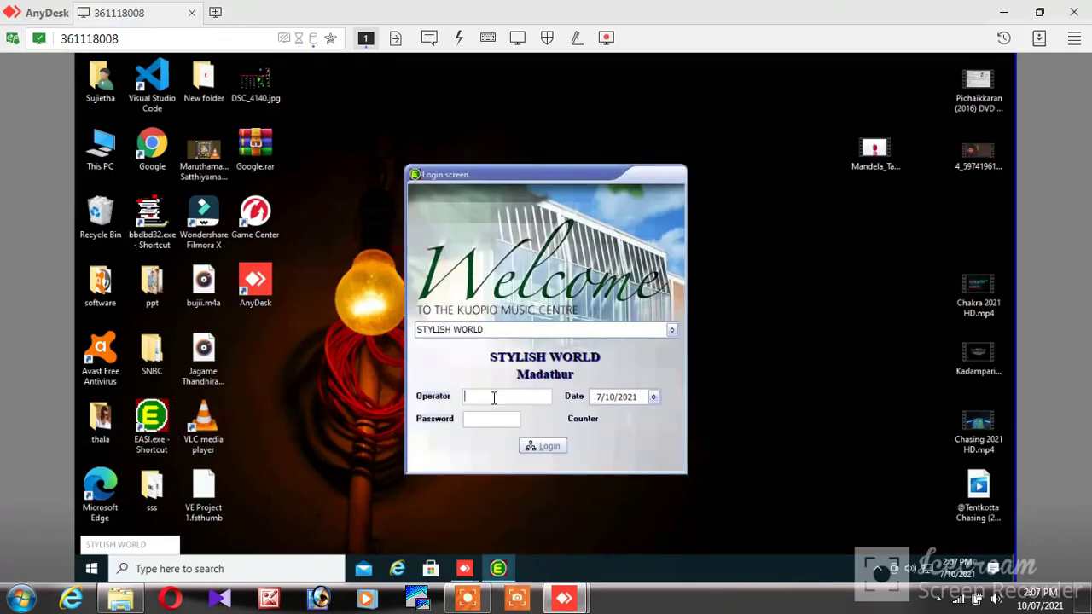
{"action": "type", "text": "A"}
{"action": "key", "text": "Tab"}
{"action": "key", "text": "Return"}
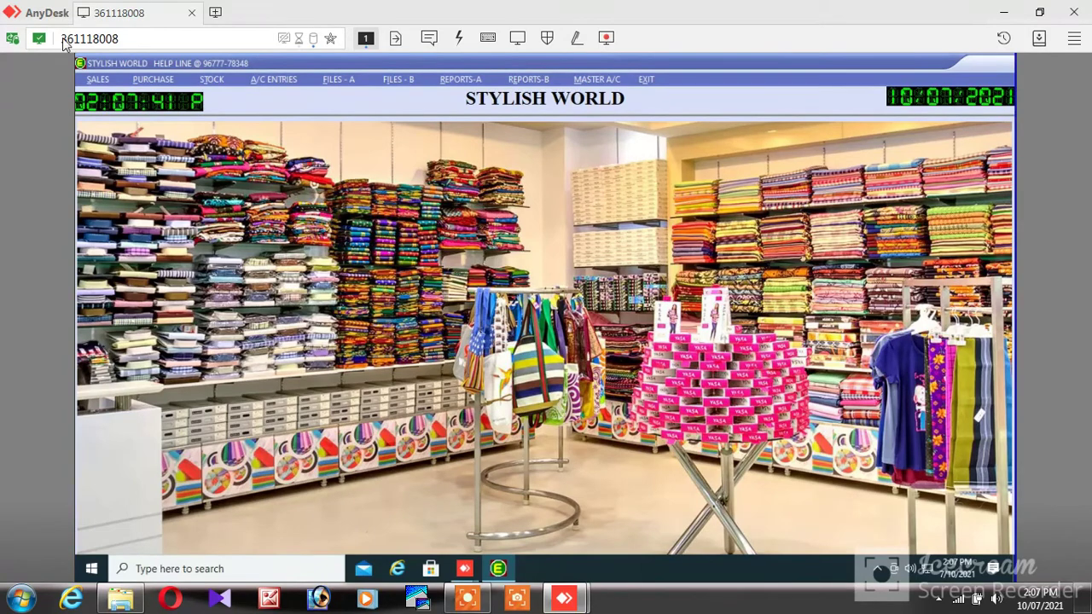
Start a new sales bill and add the items with bar codes 1001 and 1002.
{"action": "left_click", "coordinate": [106, 81]}
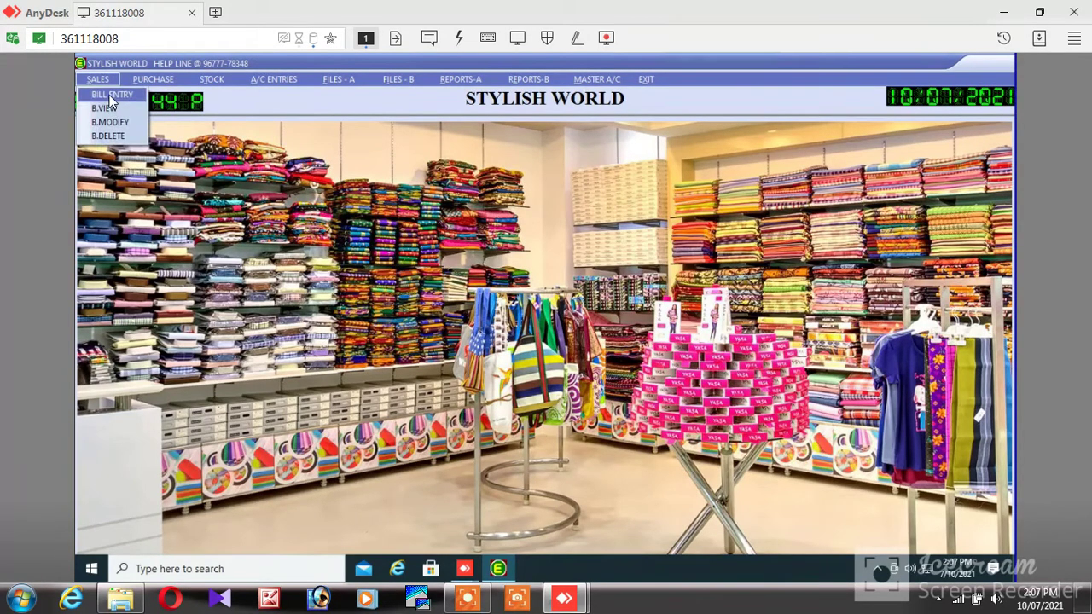
{"action": "left_click", "coordinate": [109, 96]}
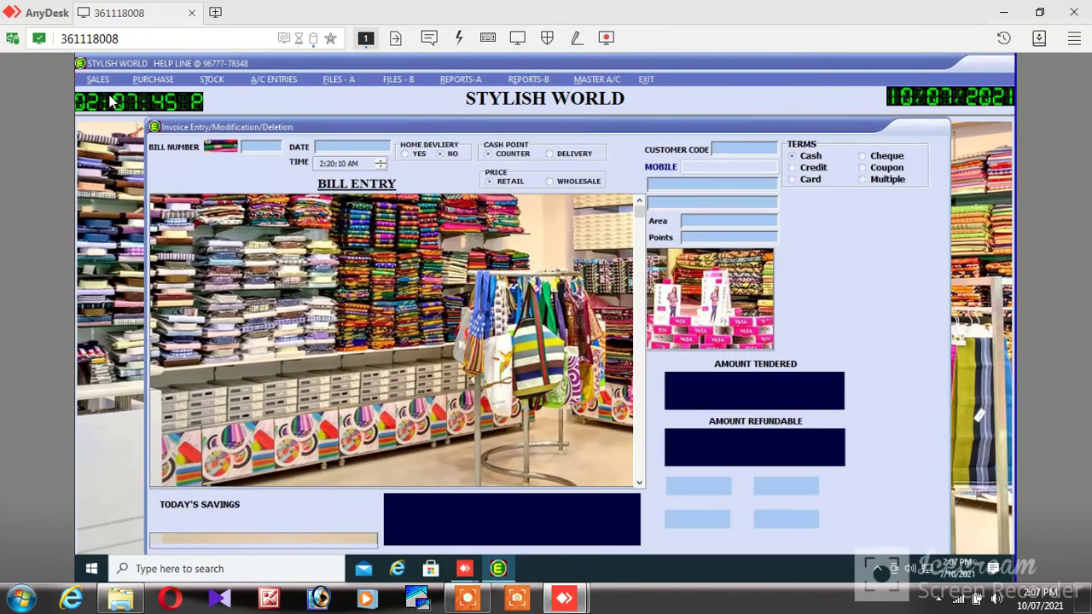
{"action": "type", "text": "1001"}
{"action": "key", "text": "Return"}
{"action": "key", "text": "Return"}
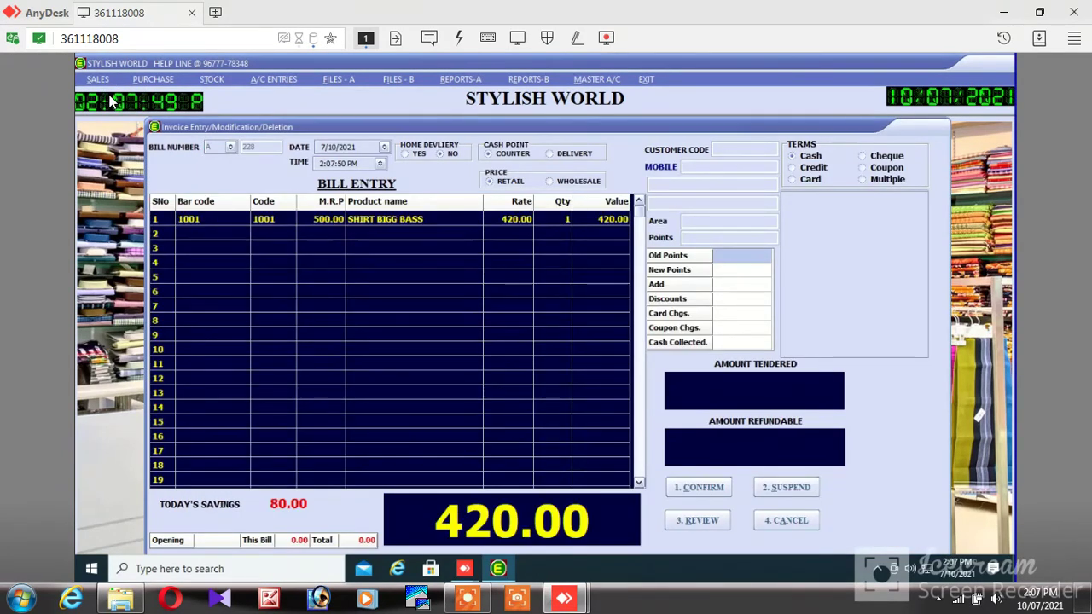
{"action": "type", "text": "1002"}
{"action": "key", "text": "Return"}
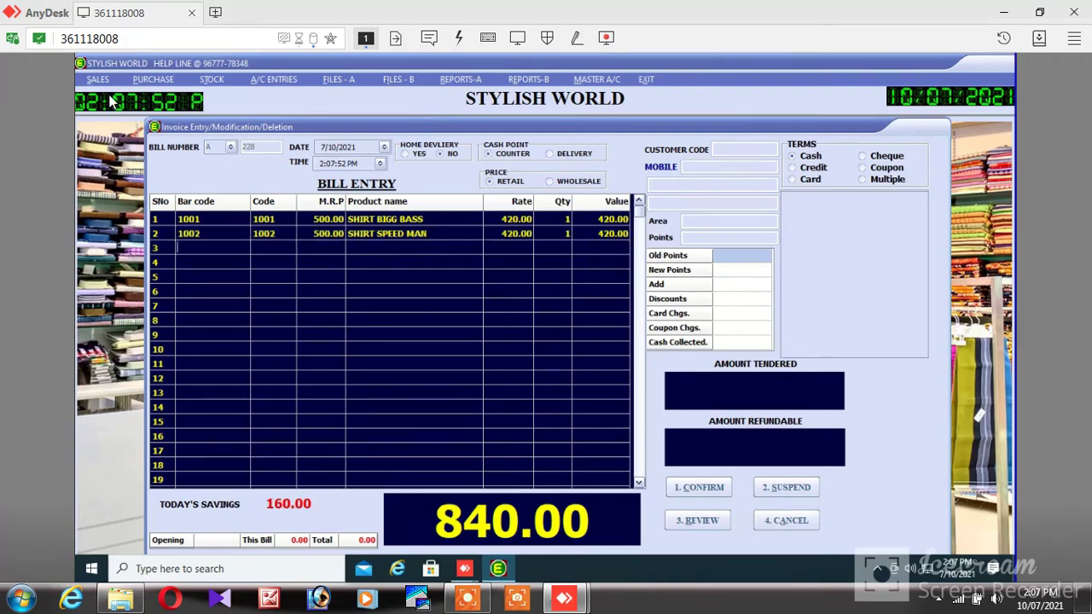
Enter 1000 as the cash collected, confirm the bill and accept printing it.
{"action": "key", "text": "Return"}
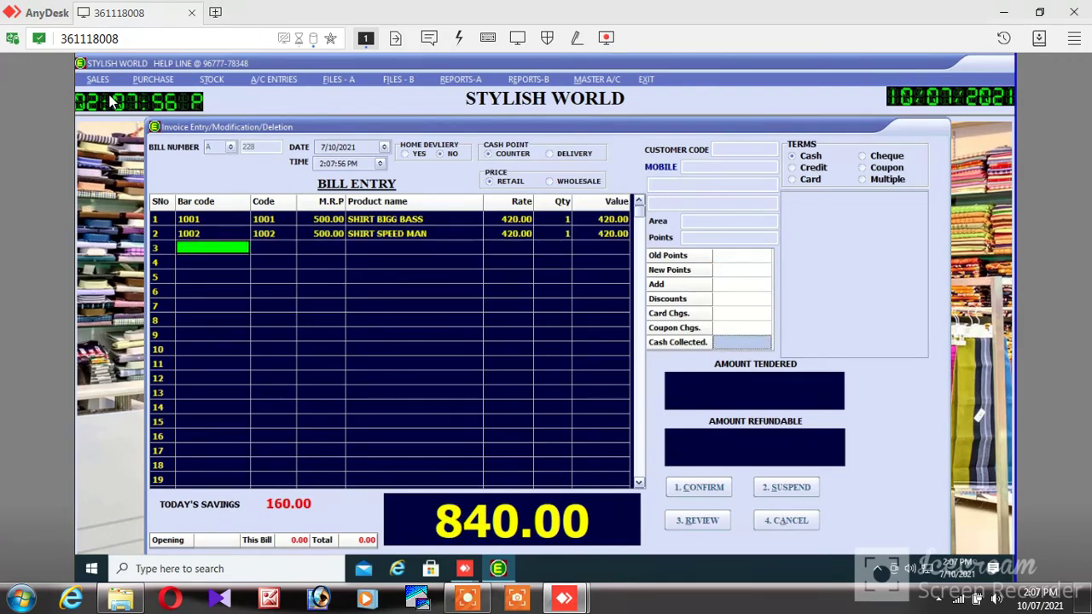
{"action": "type", "text": "100"}
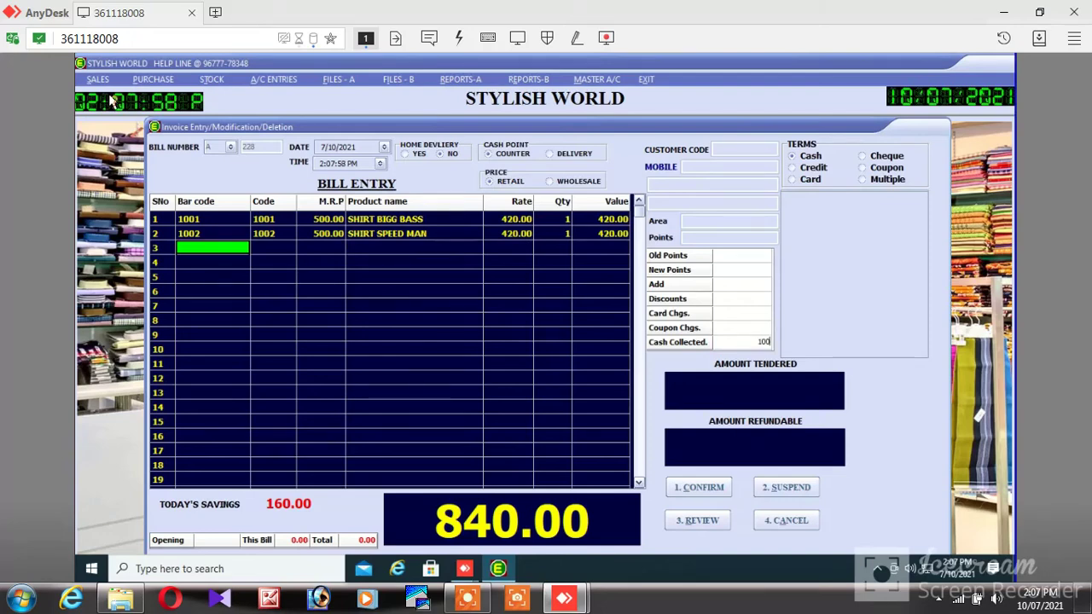
{"action": "type", "text": "0"}
{"action": "key", "text": "Return"}
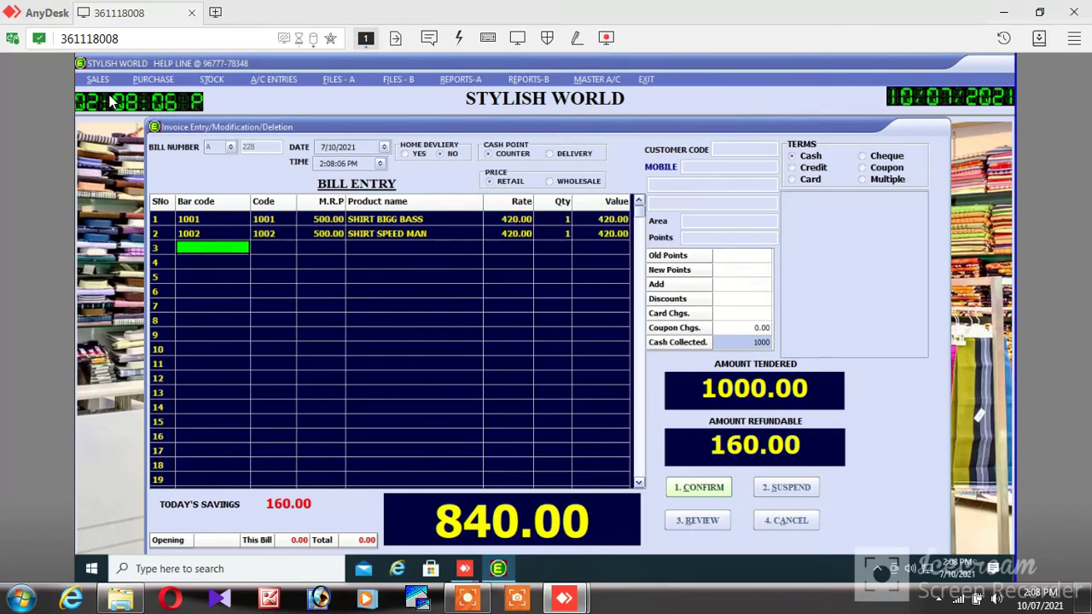
{"action": "key", "text": "Return"}
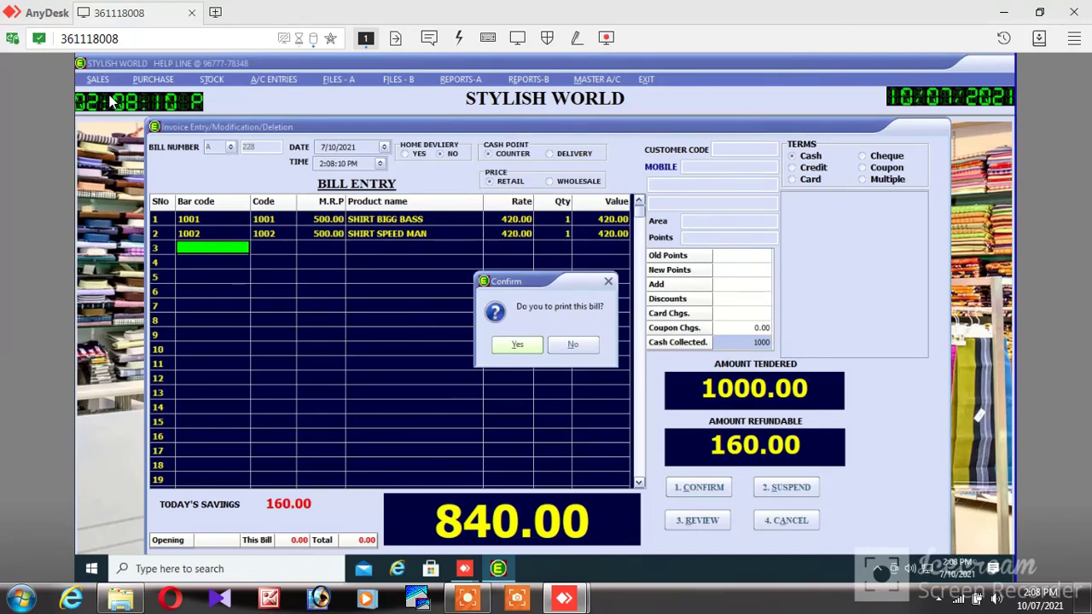
{"action": "key", "text": "Return"}
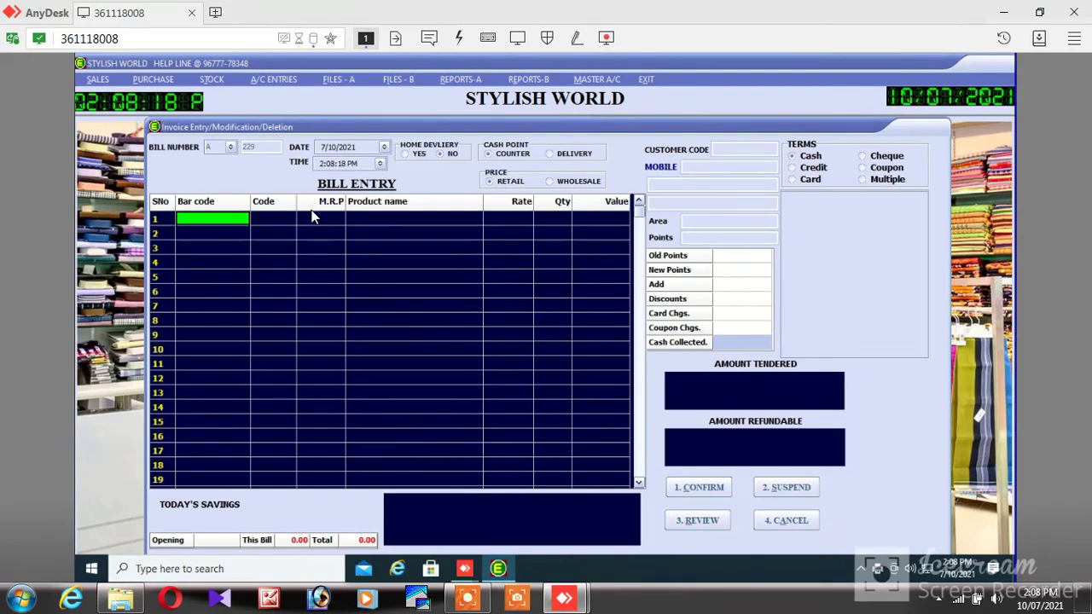
Quit the billing program.
{"action": "left_click", "coordinate": [647, 82]}
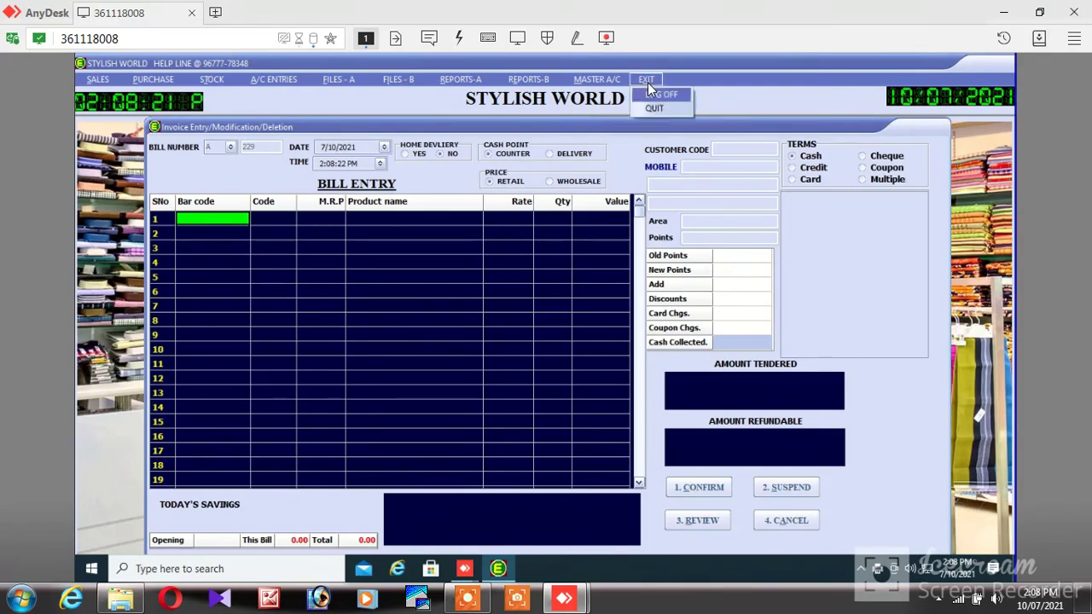
{"action": "left_click", "coordinate": [654, 109]}
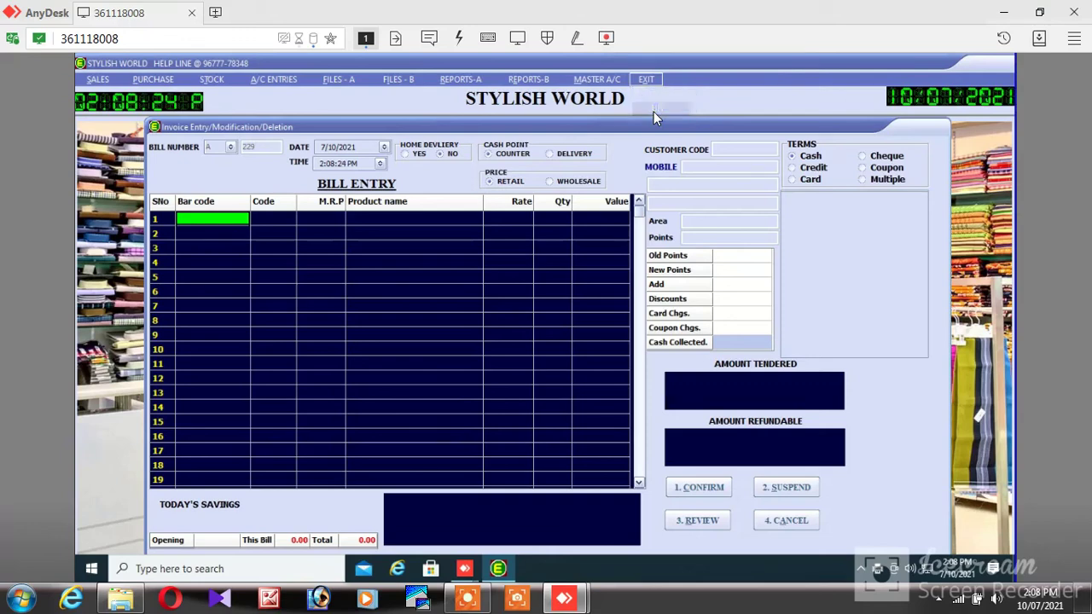